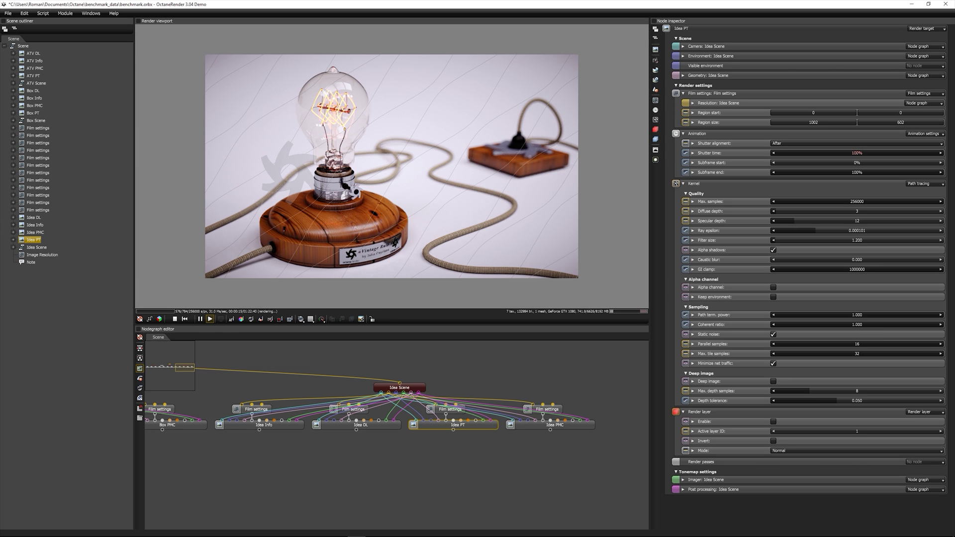
- Place the MSI Afterburner monitor beside the running Octane render to watch the GTX 1080's clock, voltage and temperature
drag(0, 74, 525, 147)
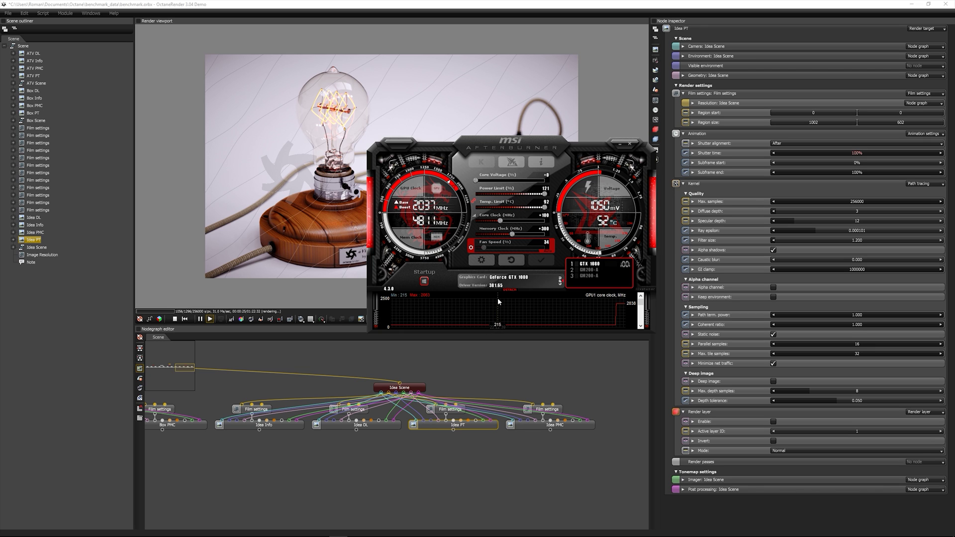
drag(505, 145, 524, 108)
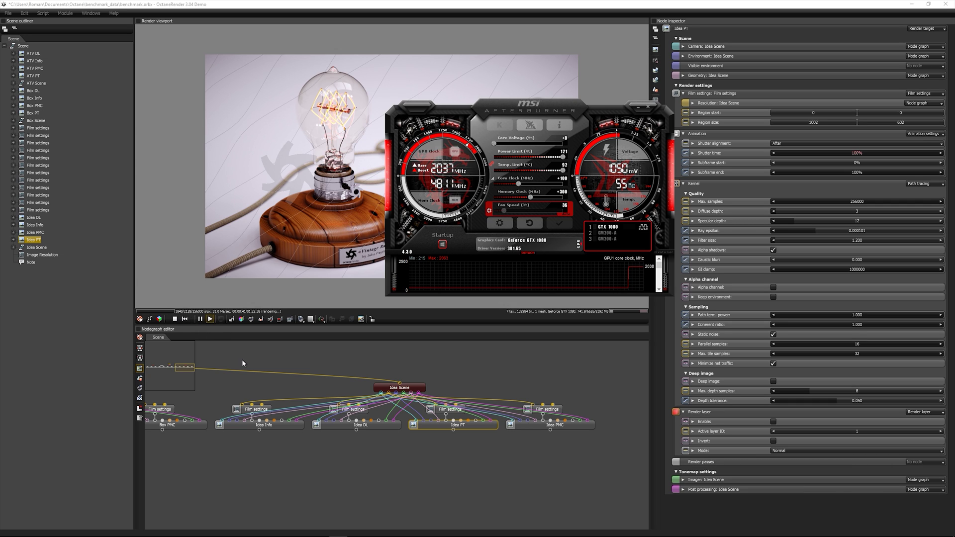
- Stop the Octane render and switch the active CUDA device from the GeForce GTX 1080 to the third device, GeForce GTX TITAN X
click(175, 318)
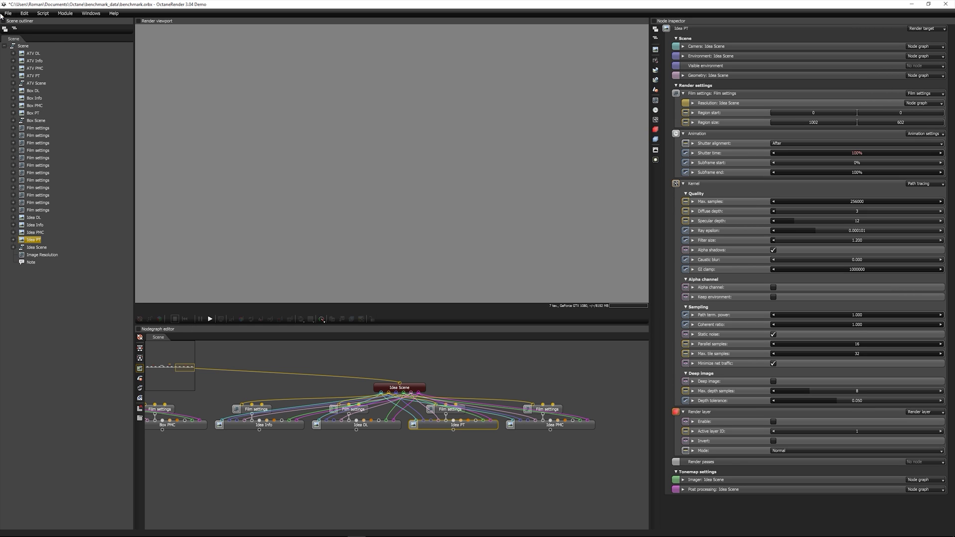
click(7, 14)
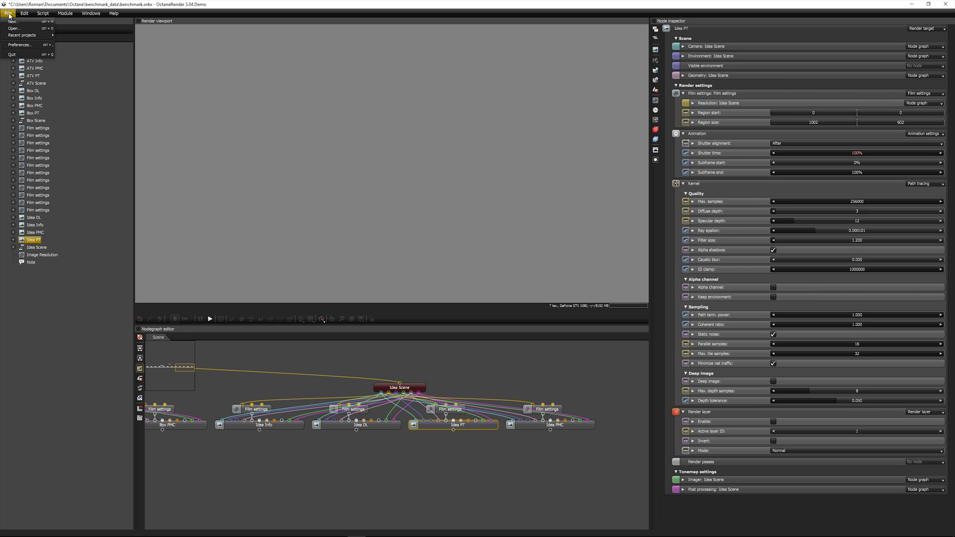
click(27, 44)
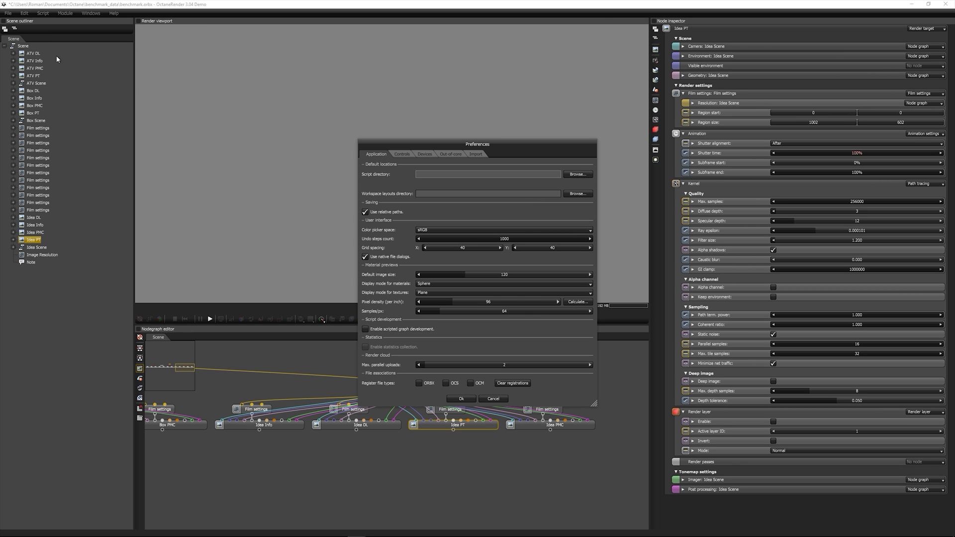
click(425, 155)
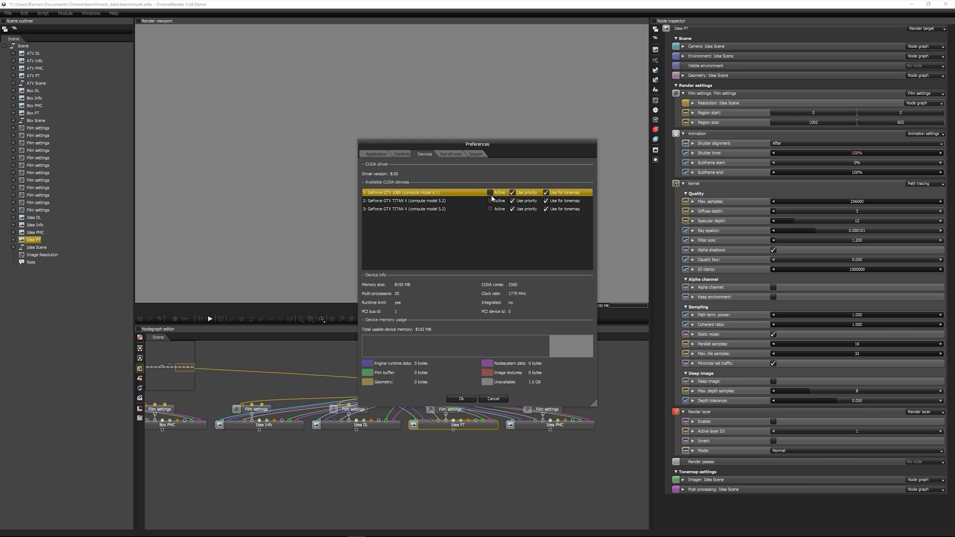
click(491, 210)
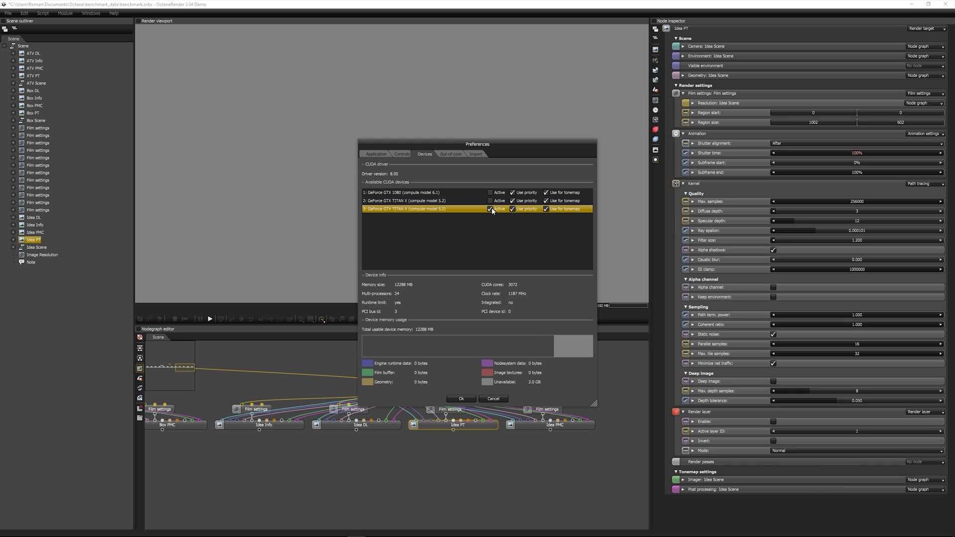
click(472, 398)
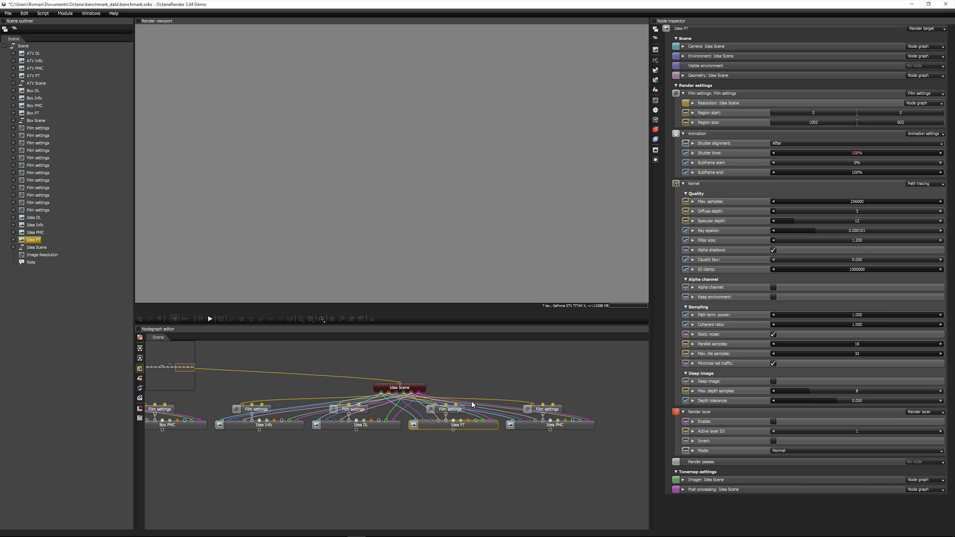
- Render the Idea PT target and display the third GPU's readings in MSI Afterburner
double_click(475, 426)
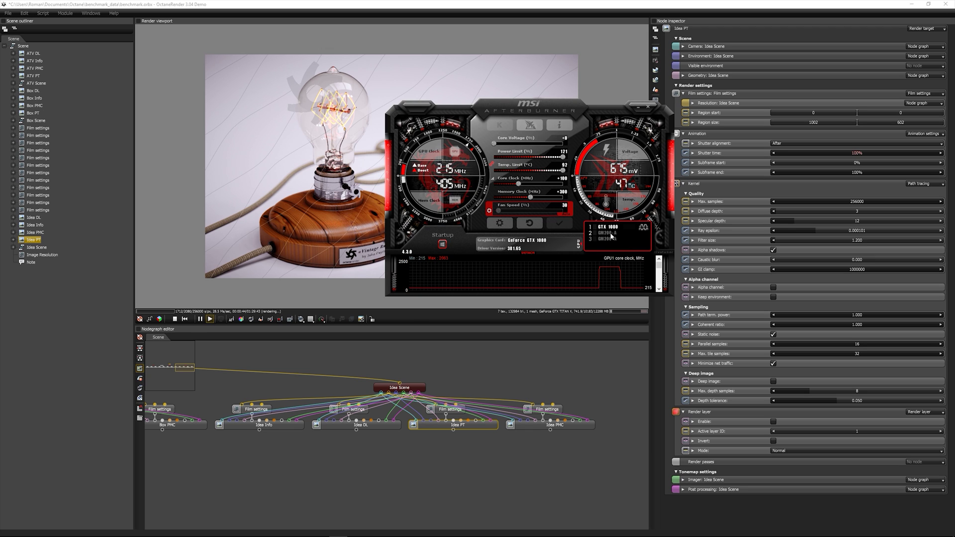
click(613, 238)
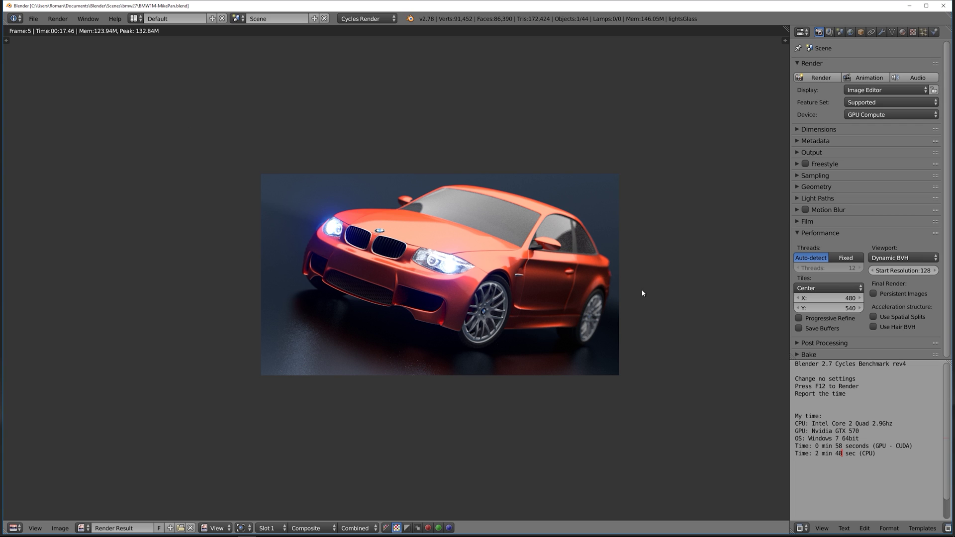
- In Blender, set the CUDA compute device to GeForce GTX TITAN X (Display) and save the user settings
click(33, 19)
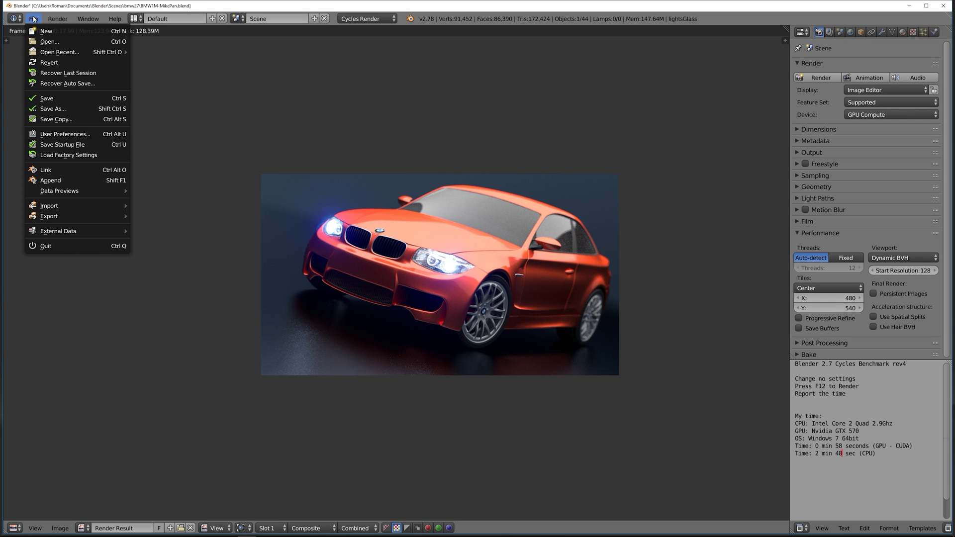
click(83, 135)
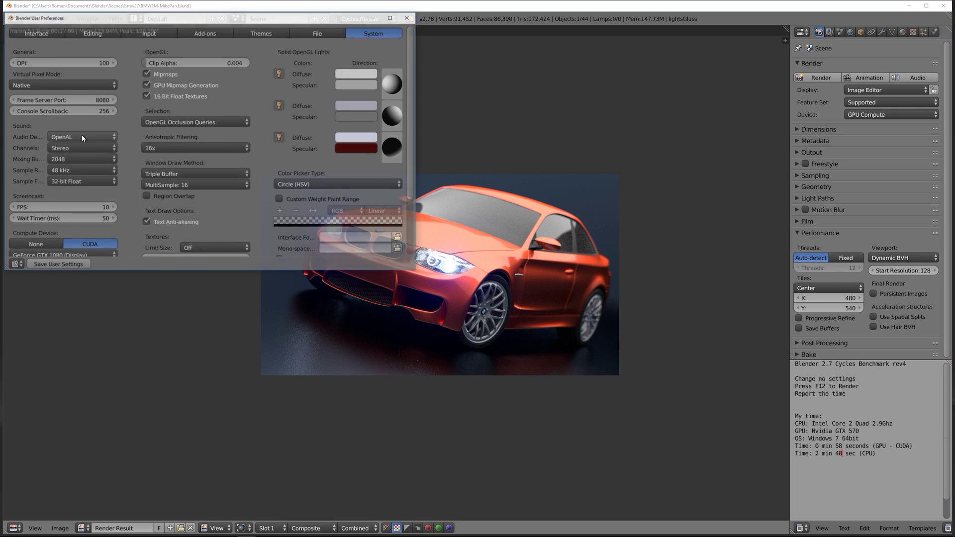
scroll(85, 149, down, 2)
click(89, 225)
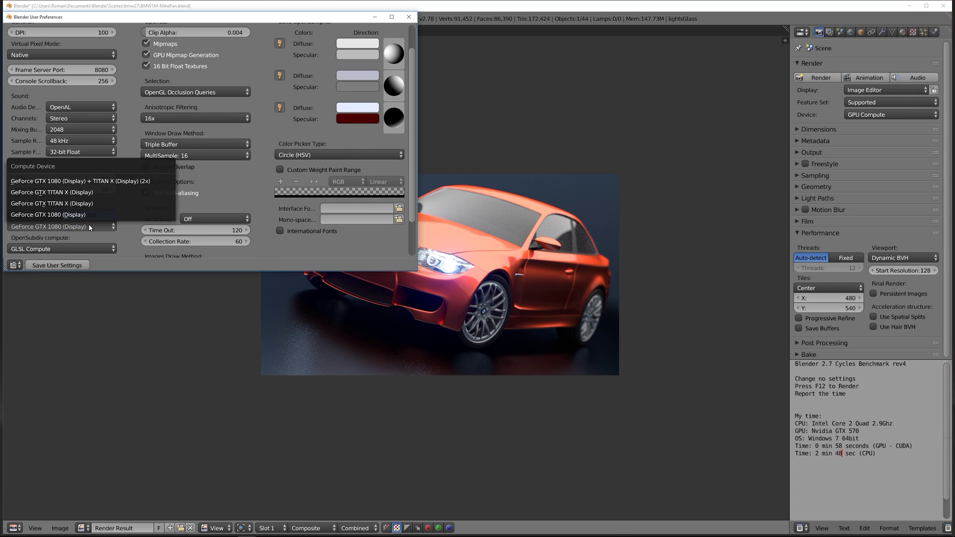
click(89, 194)
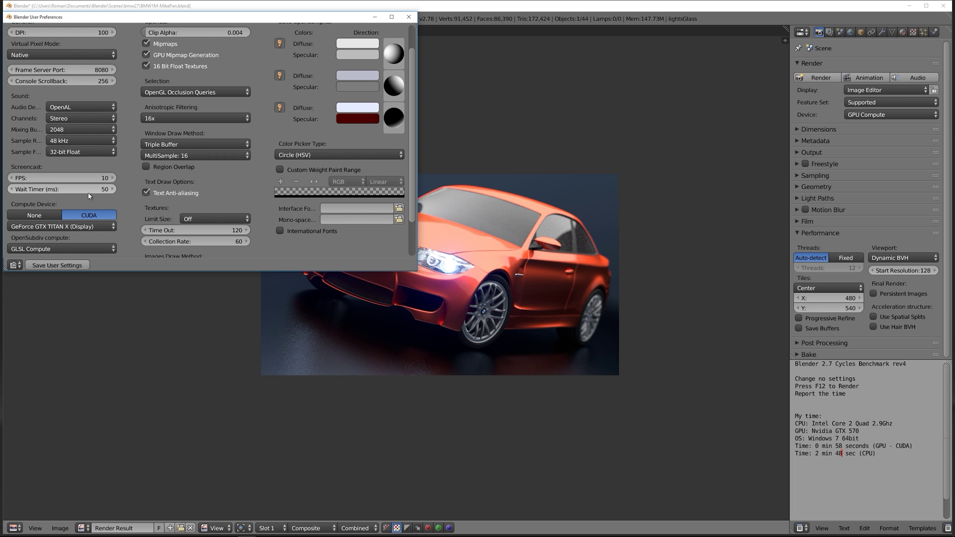
click(71, 266)
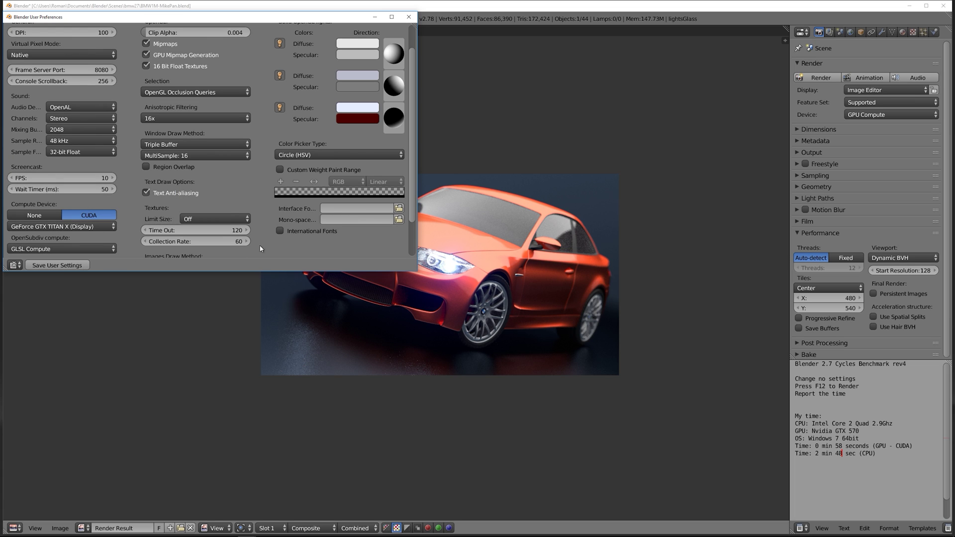
click(409, 17)
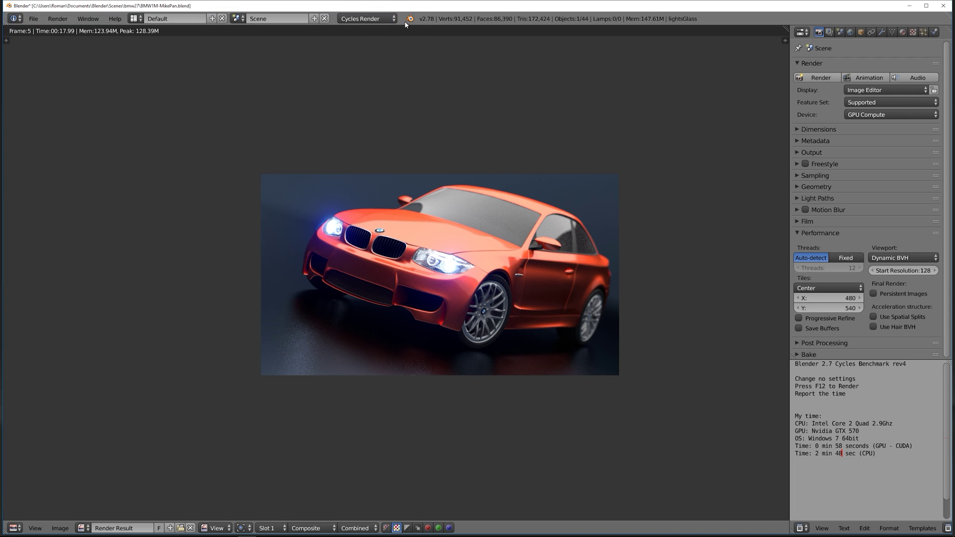
- Render the BMW scene and bring up MSI Afterburner clear of the image to monitor the GPU
click(822, 77)
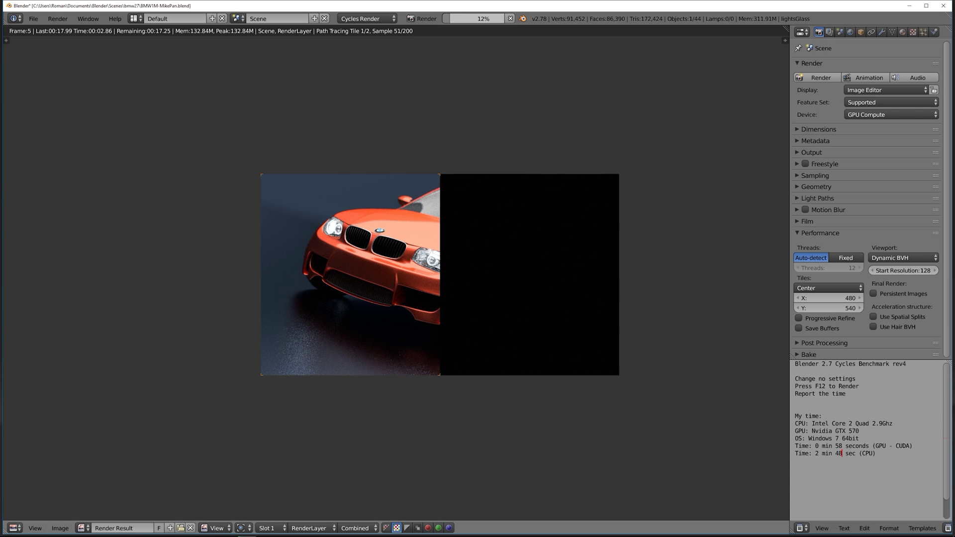
click(342, 530)
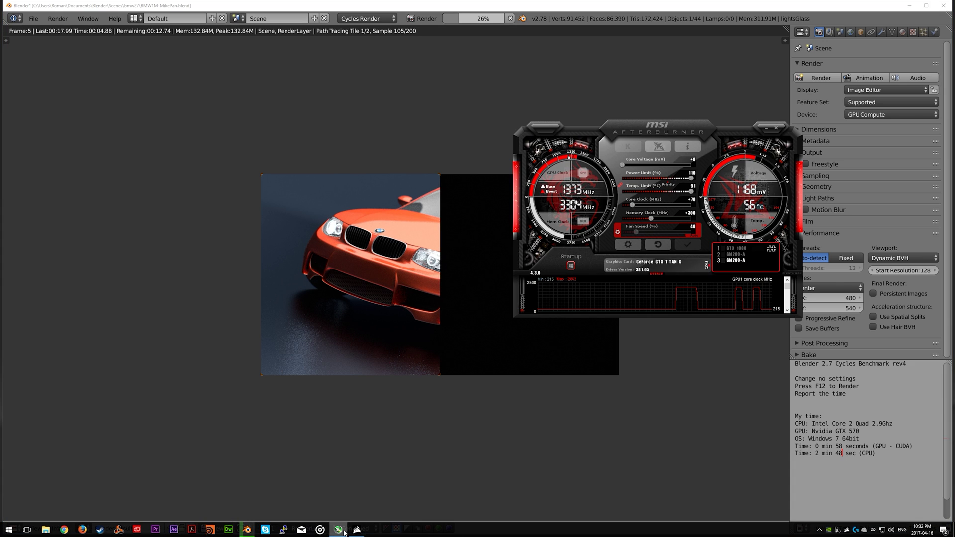
drag(664, 129, 648, 27)
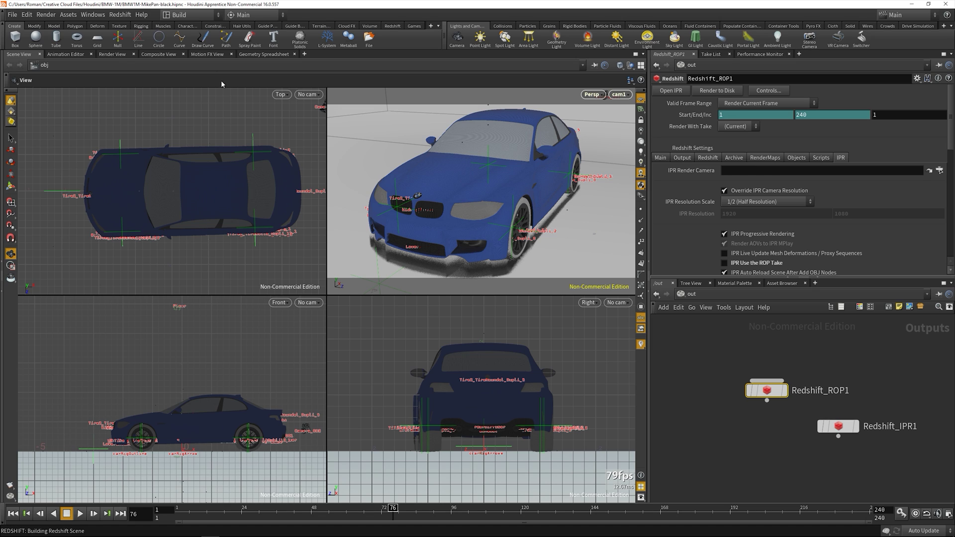
- In Houdini, inspect the GPUs enabled in the Redshift plugin options and monitor the Redshift IPR render beside MSI Afterburner
click(133, 15)
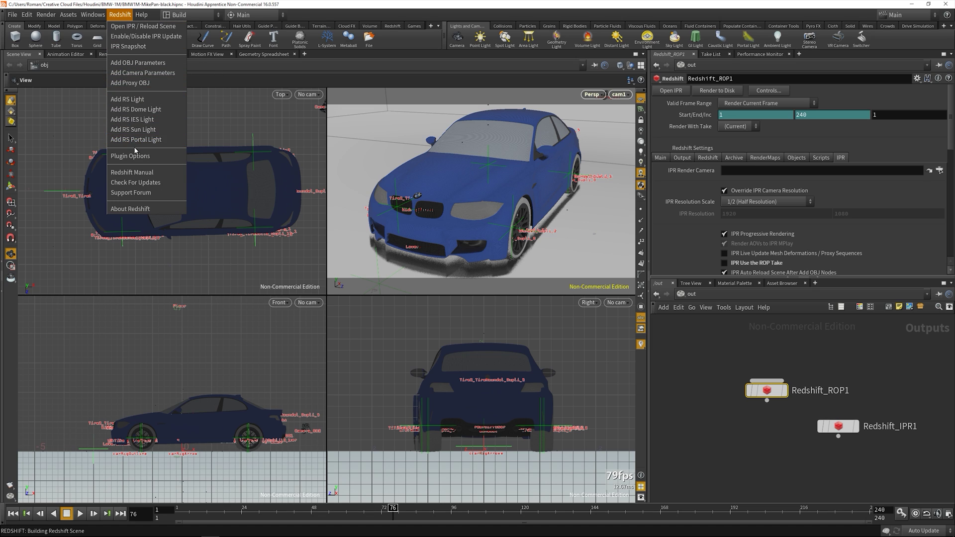
click(137, 153)
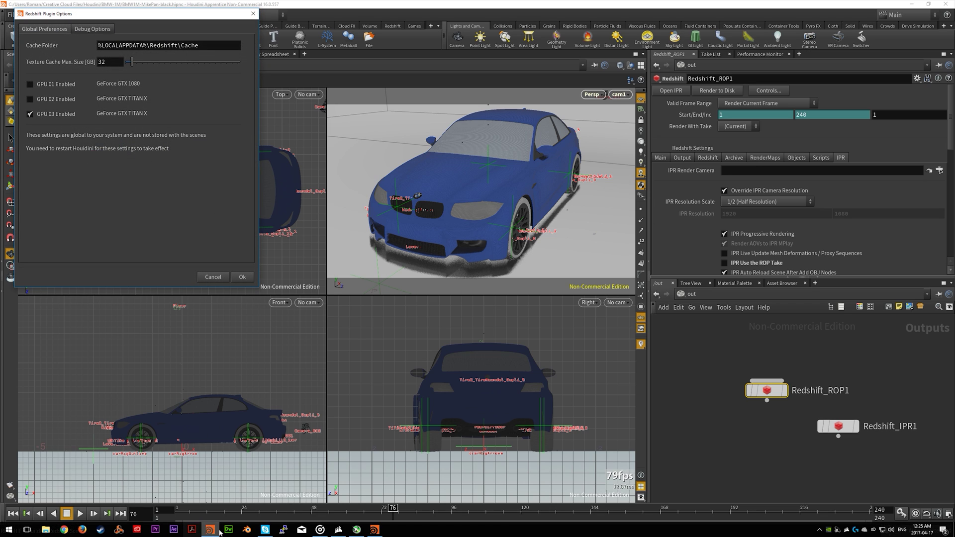
click(374, 531)
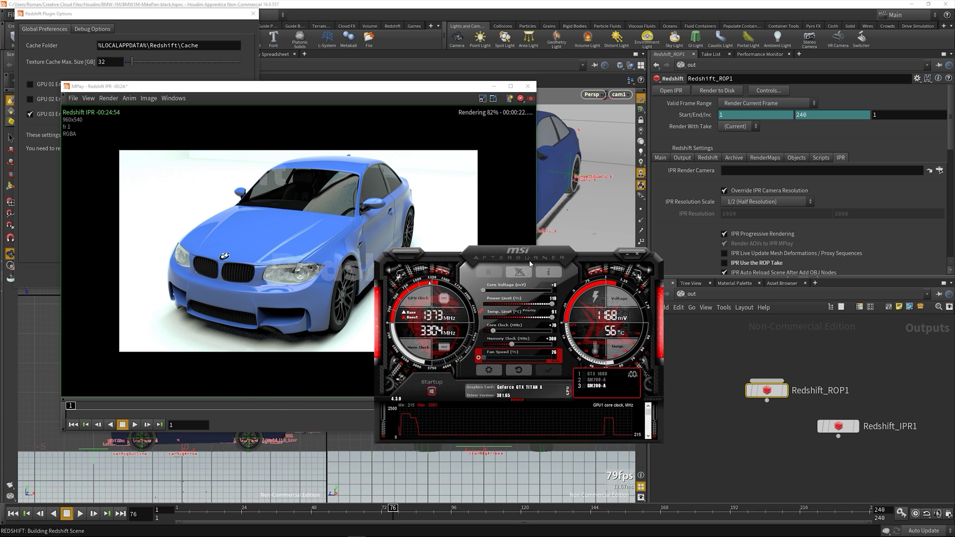
drag(520, 264, 724, 163)
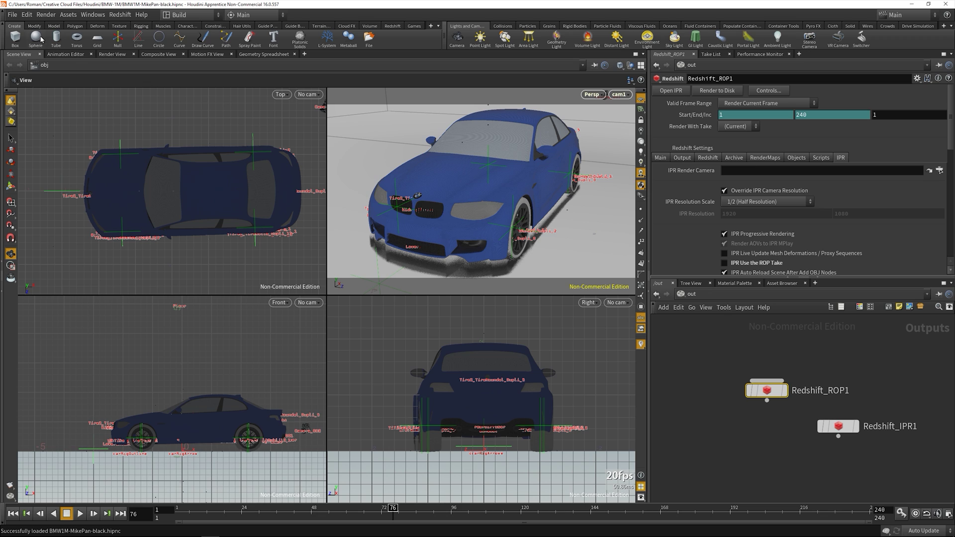
- Check which GPU is enabled in the reloaded scene's Redshift plugin options and accept the settings
click(120, 15)
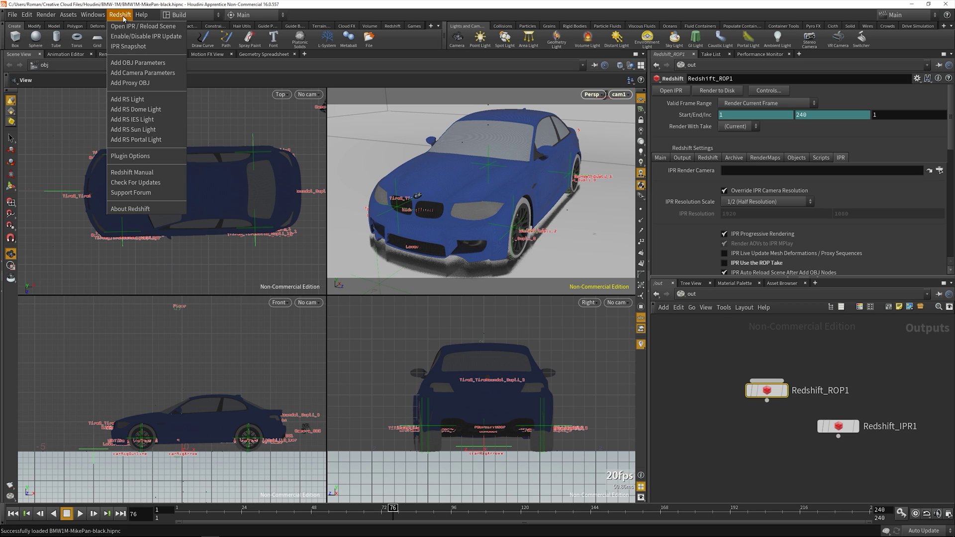
click(139, 154)
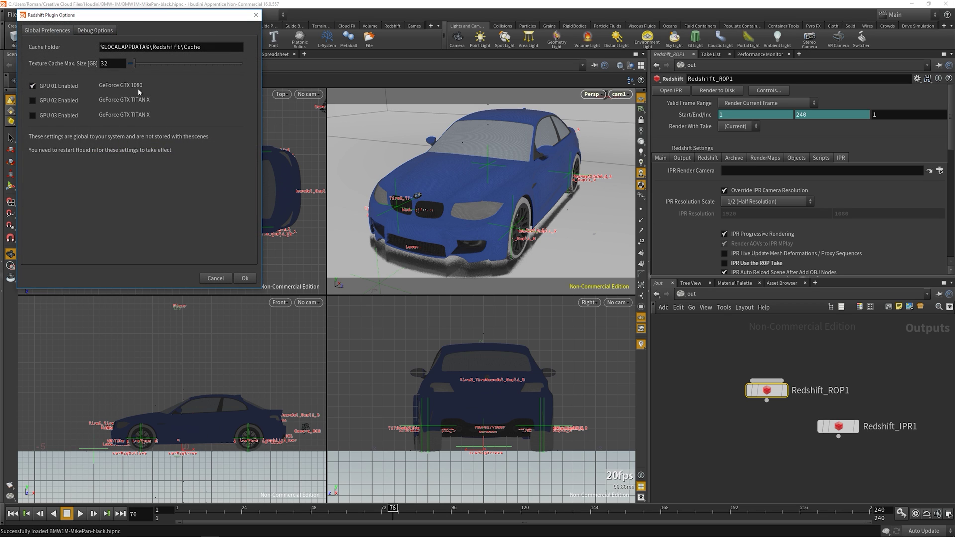
click(245, 278)
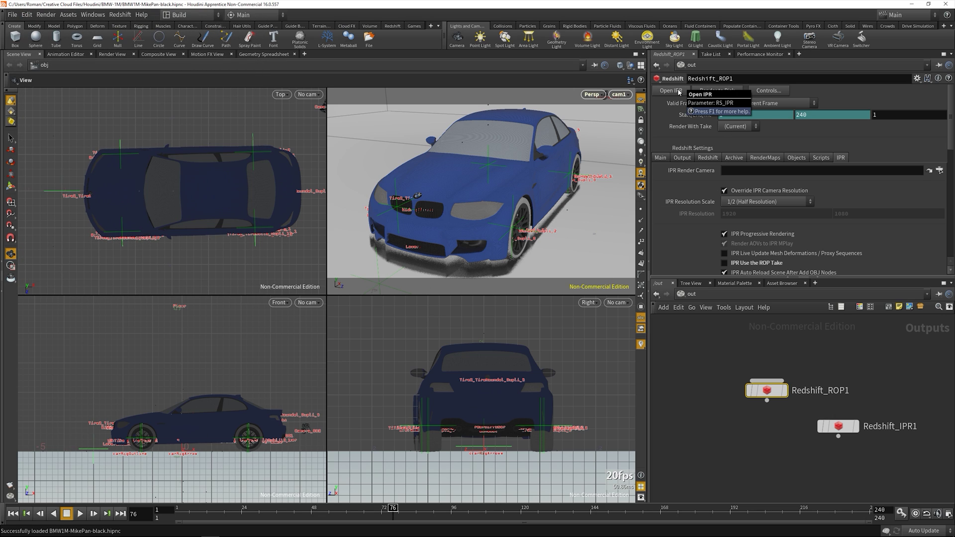
- Start a Redshift IPR render from Redshift_ROP1, enlarge its window and arrange it beside MSI Afterburner
click(679, 92)
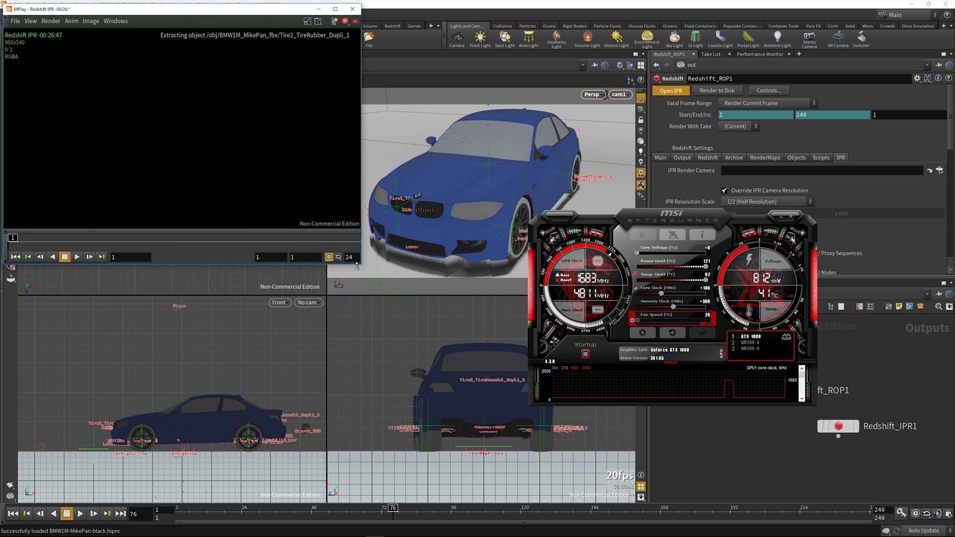
drag(360, 264, 498, 382)
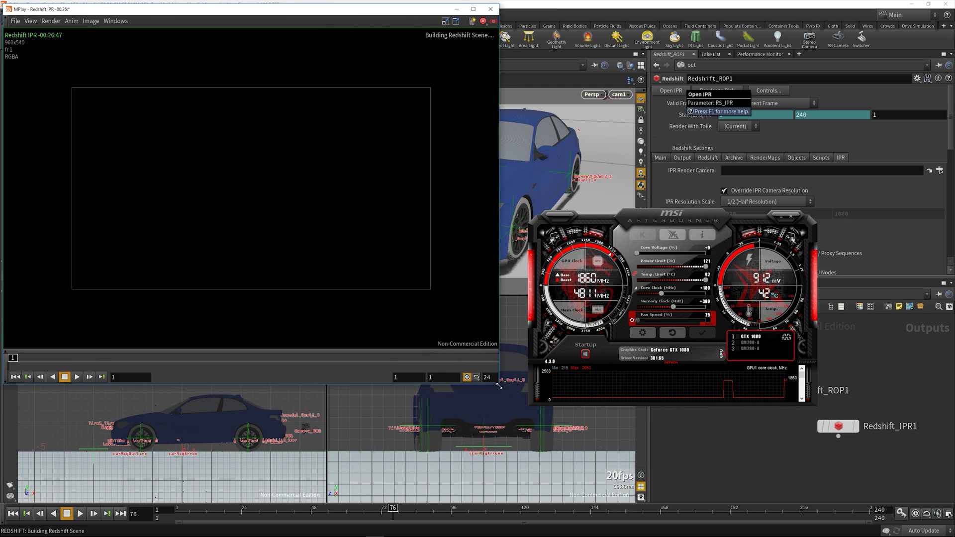
drag(658, 217, 642, 111)
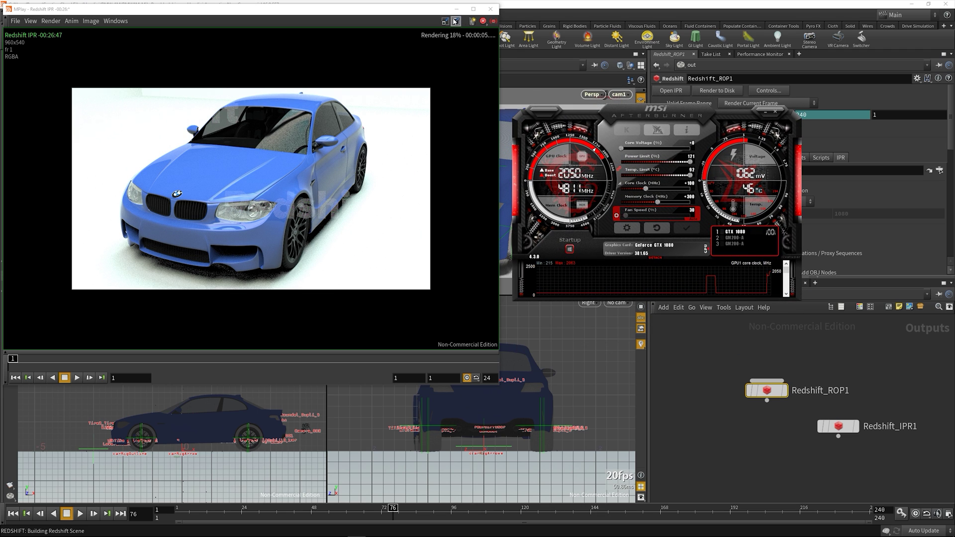
drag(430, 12, 439, 83)
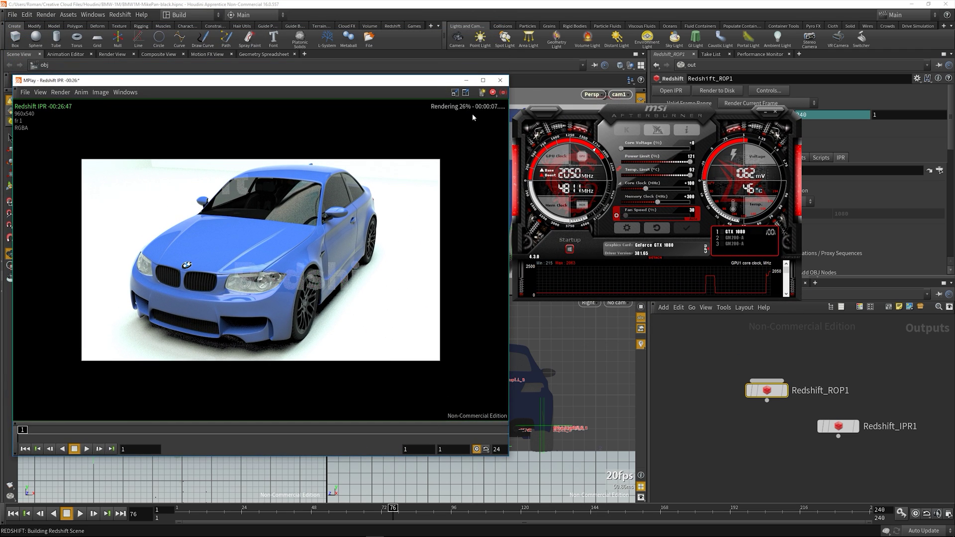